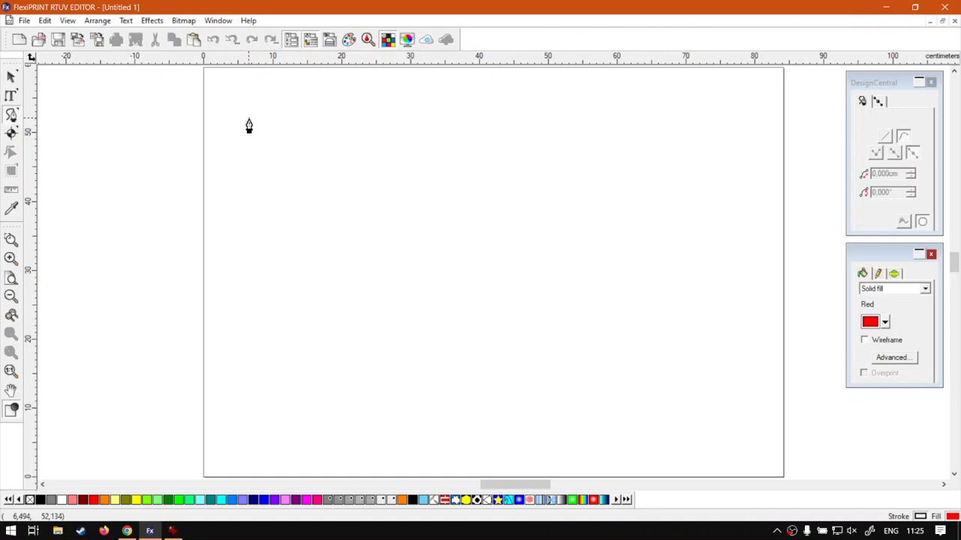
# Step: Draw a straight horizontal line about 32 cm long near the page's upper edge and an S-shaped curve about 30 cm wide below it
pyautogui.doubleClick(471, 116)
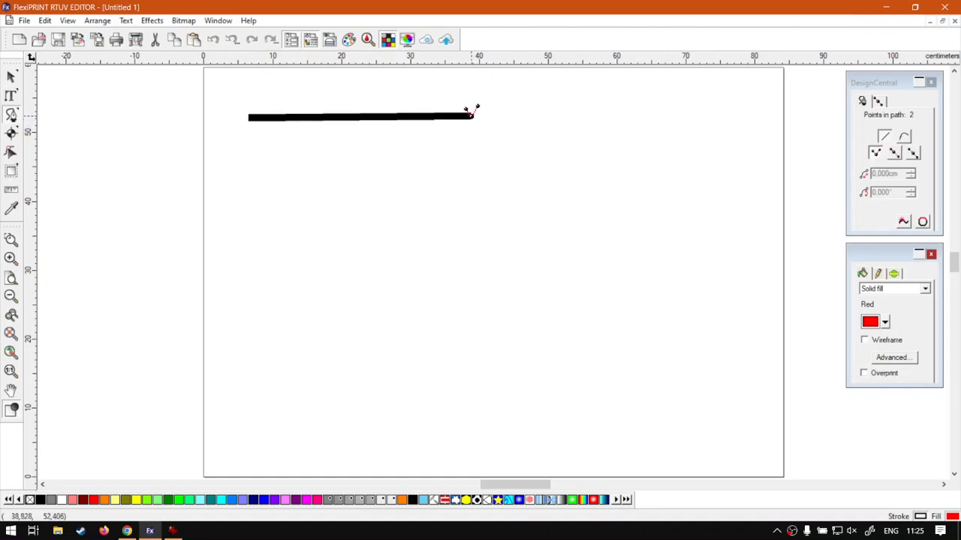
pyautogui.click(11, 114)
pyautogui.click(258, 192)
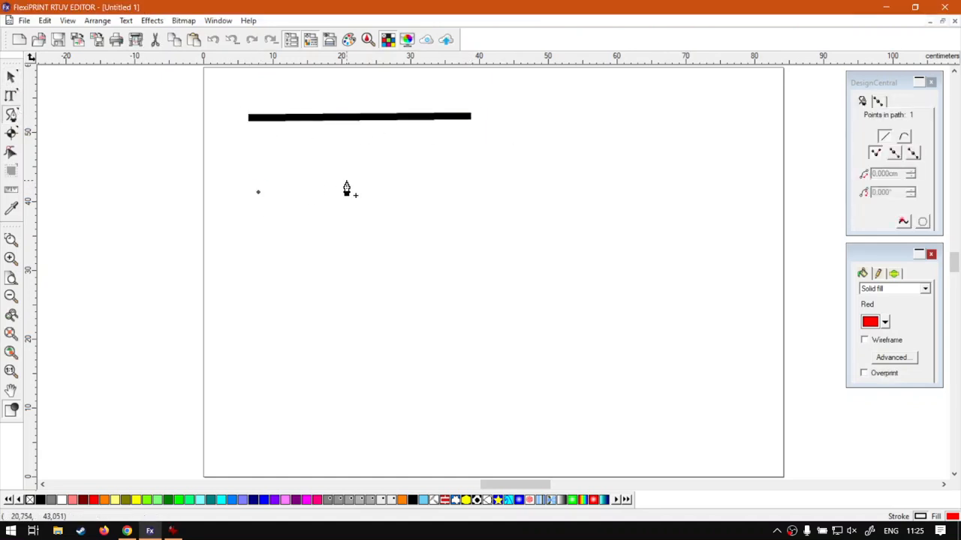
pyautogui.moveTo(360, 189); pyautogui.dragTo(399, 247)
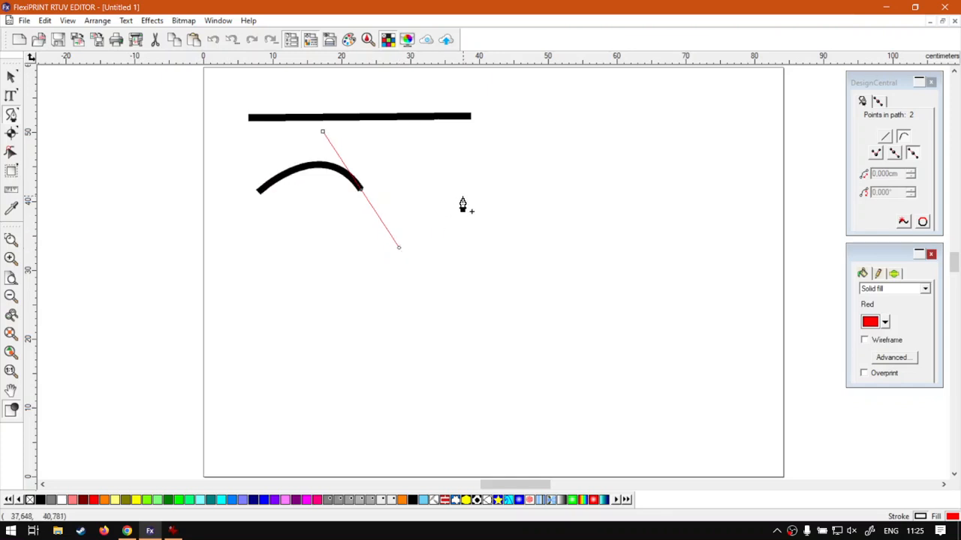
pyautogui.moveTo(464, 194); pyautogui.dragTo(491, 159)
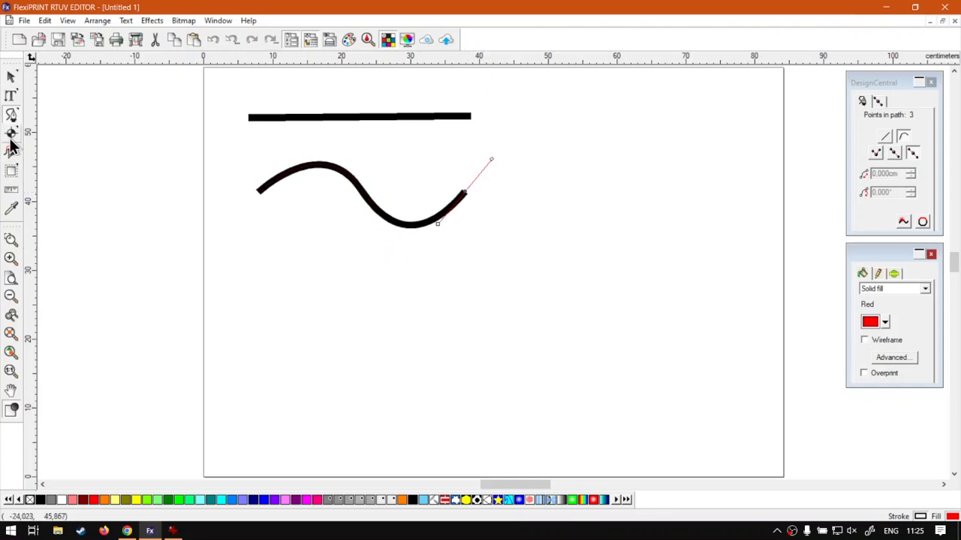
pyautogui.click(11, 76)
# Step: Place a single path point below the curve, and draw a closed freehand shape with several bulges on the empty lower part of the page
pyautogui.click(11, 114)
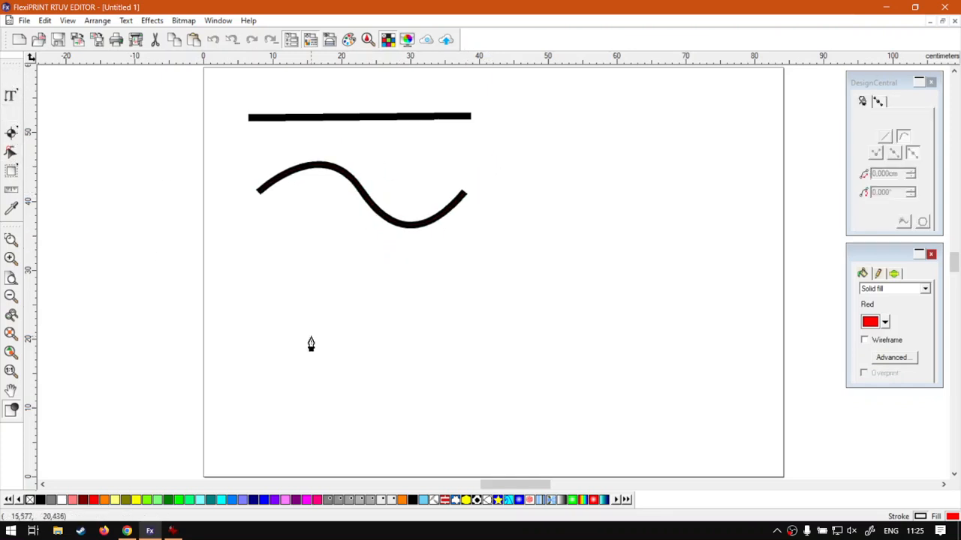
pyautogui.click(256, 331)
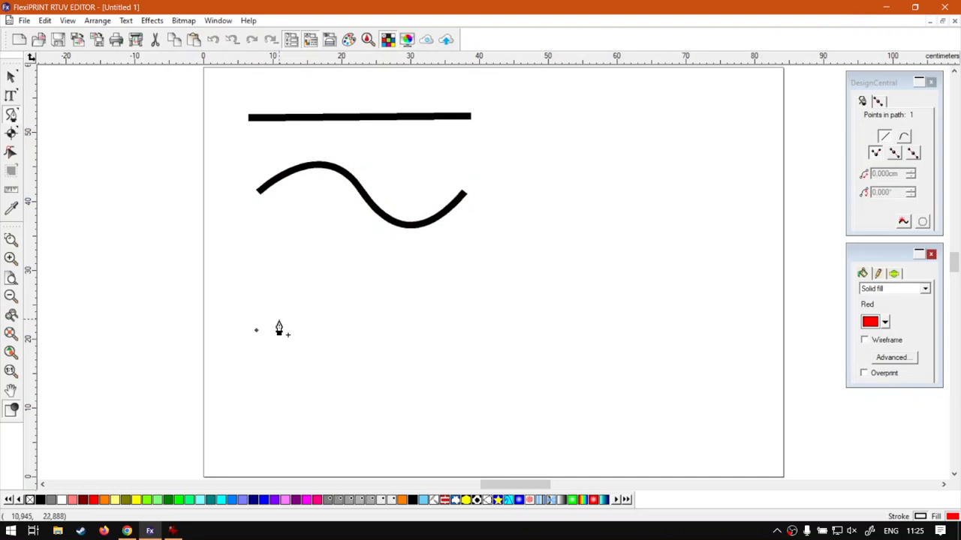
pyautogui.click(10, 106)
pyautogui.click(9, 120)
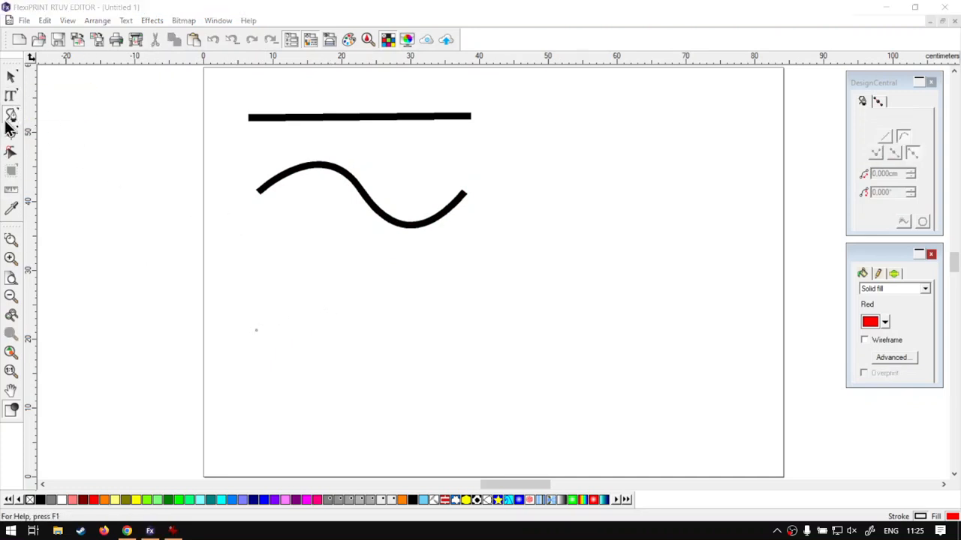
pyautogui.click(10, 117)
pyautogui.click(56, 119)
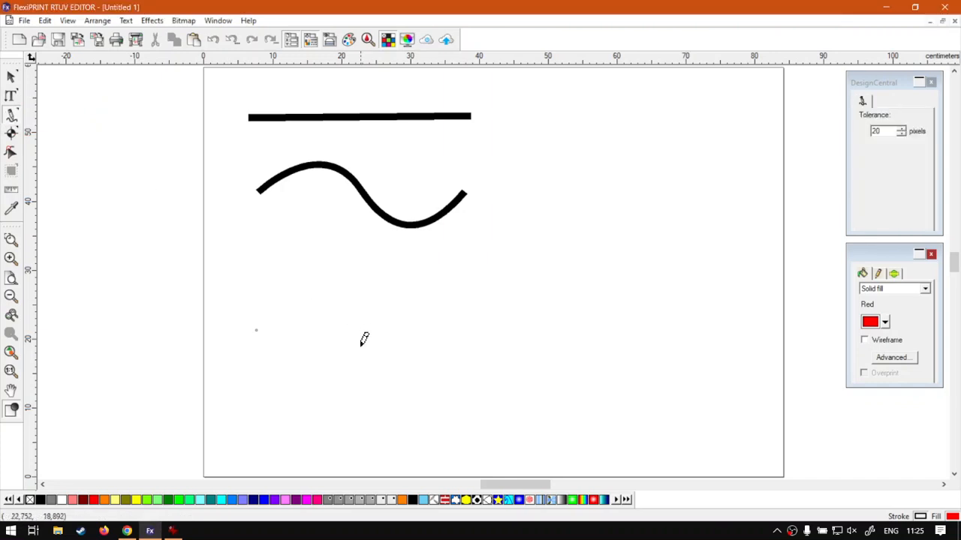
pyautogui.moveTo(569, 388)
pyautogui.mouseDown()
pyautogui.moveTo(569, 299)
pyautogui.moveTo(642, 312)
pyautogui.moveTo(640, 367)
pyautogui.moveTo(682, 398)
pyautogui.moveTo(713, 338)
pyautogui.moveTo(753, 372)
pyautogui.moveTo(693, 446)
pyautogui.moveTo(628, 464)
pyautogui.moveTo(598, 425)
pyautogui.moveTo(596, 398)
pyautogui.moveTo(571, 388)
pyautogui.mouseUp()
# Step: Move the red freehand shape up and toward the page centre, selecting the S-shaped curve and the red shape in turn and clearing the selection
pyautogui.click(11, 76)
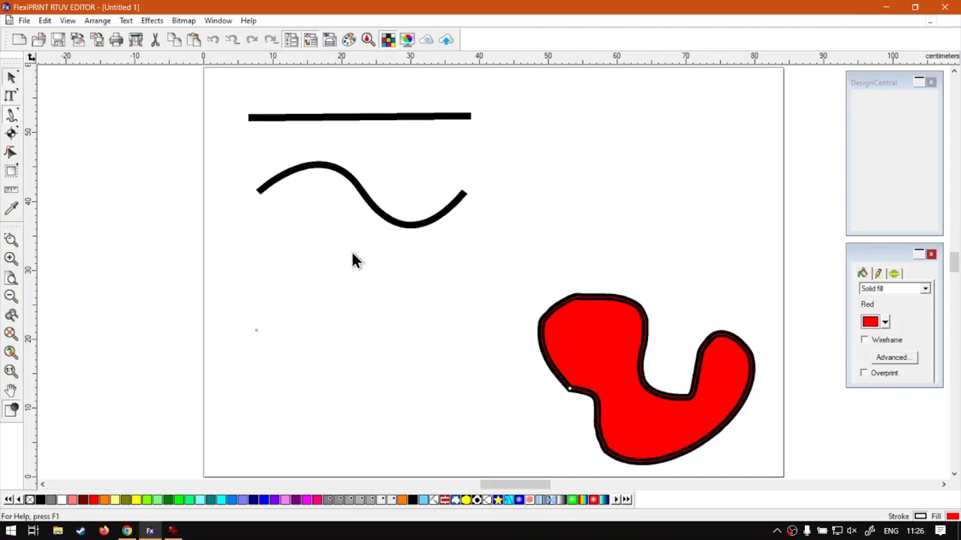
pyautogui.click(611, 338)
pyautogui.moveTo(611, 339); pyautogui.dragTo(572, 253)
pyautogui.click(444, 211)
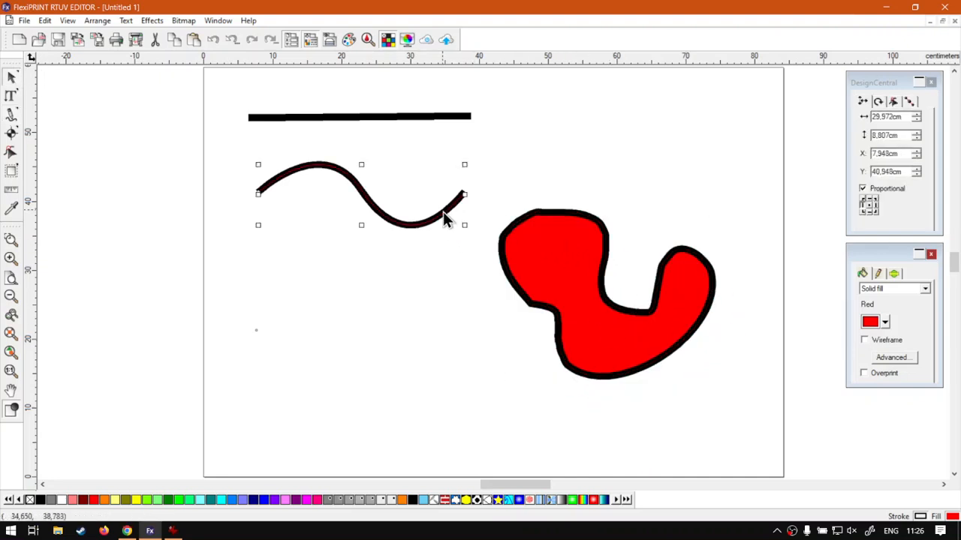
pyautogui.click(555, 188)
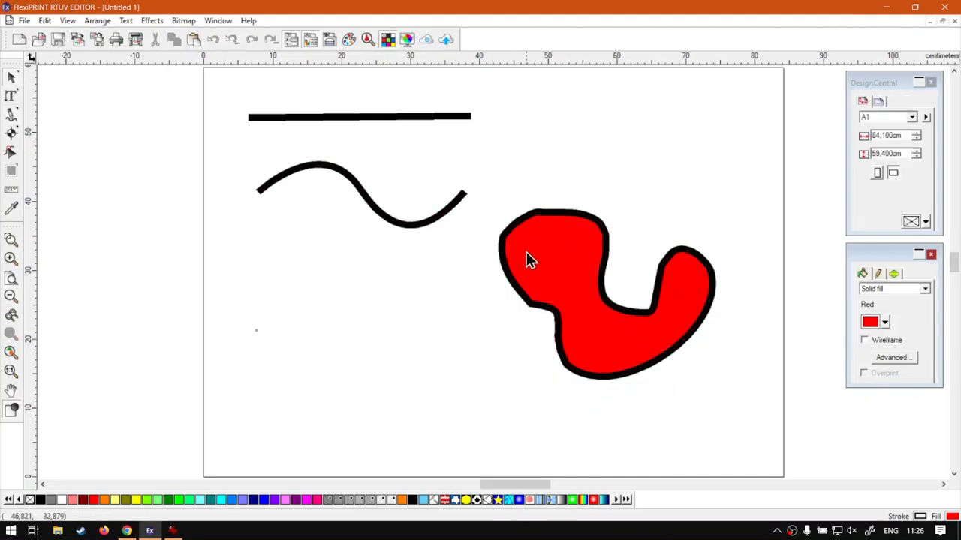
pyautogui.click(558, 277)
pyautogui.click(459, 331)
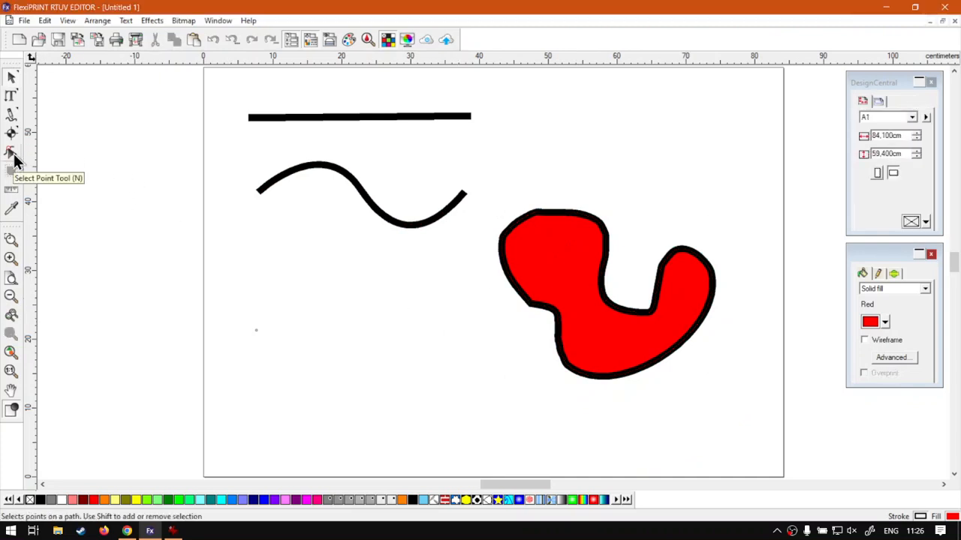
# Step: Select the straight line's segment with the Select Point tool
pyautogui.click(13, 154)
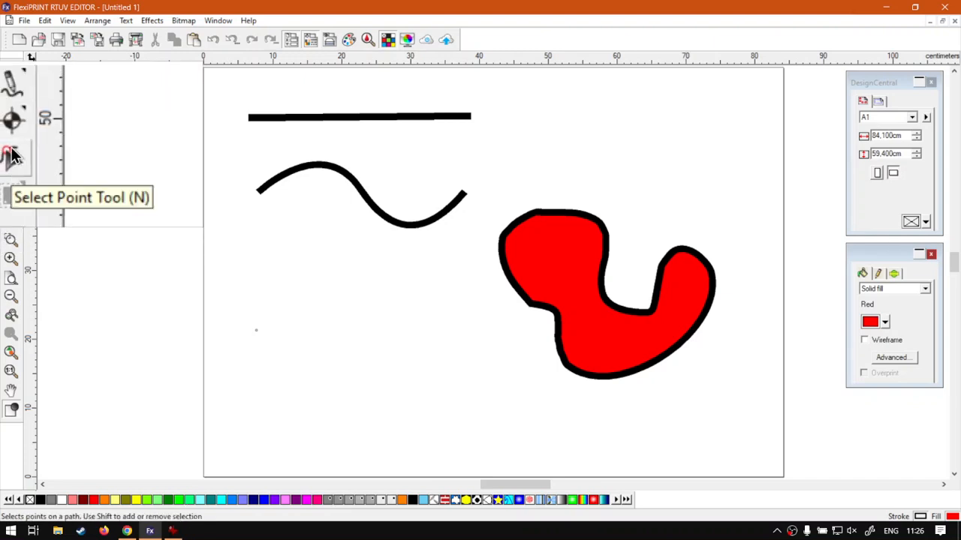
pyautogui.click(13, 154)
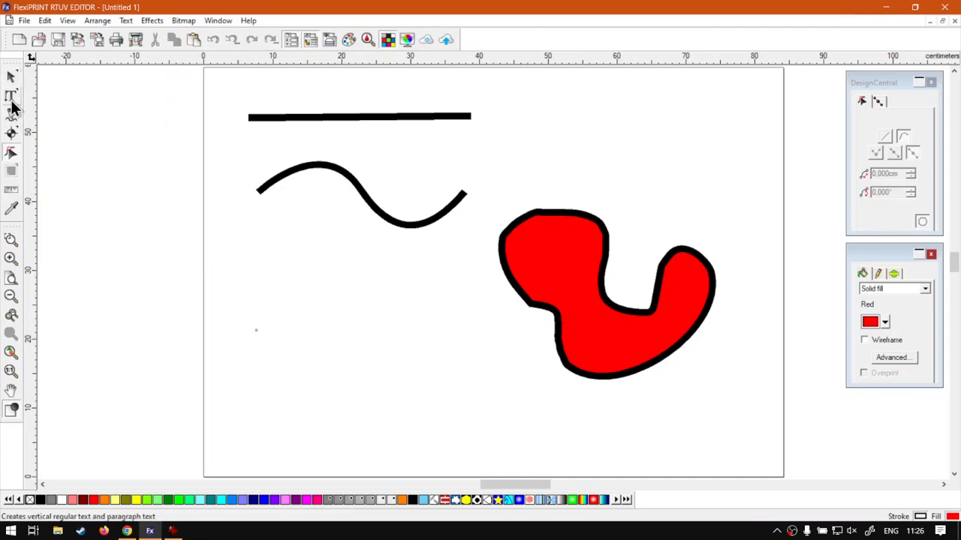
pyautogui.click(365, 116)
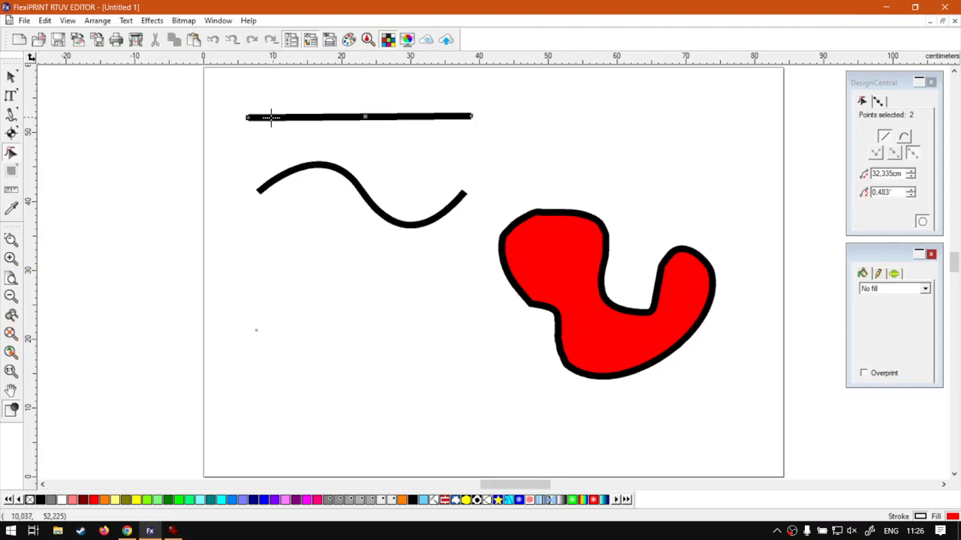
# Step: Select all drawn objects, give them a Sky Blue stroke and a Rust Orange fill, and clear the selection
pyautogui.click(12, 76)
pyautogui.moveTo(233, 87); pyautogui.dragTo(778, 412)
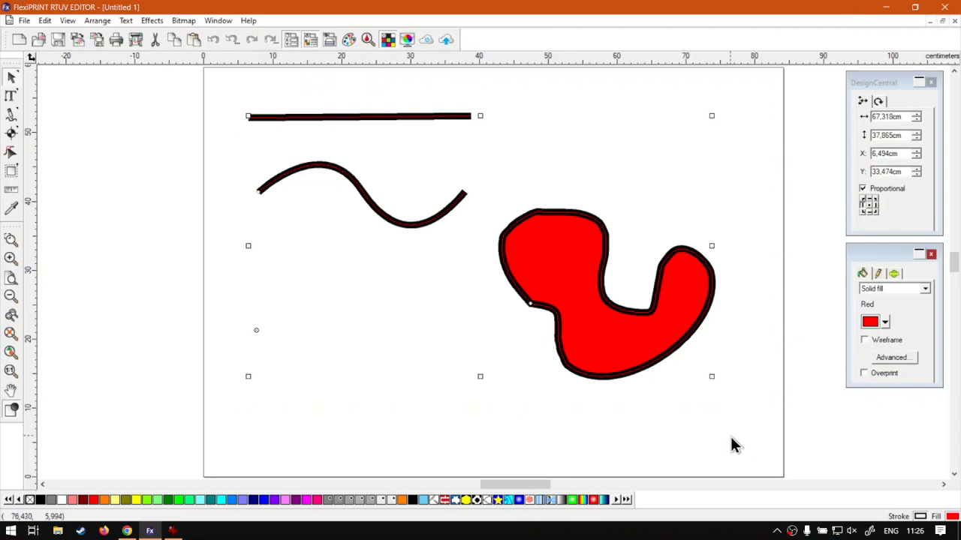
pyautogui.rightClick(233, 500)
pyautogui.click(233, 501)
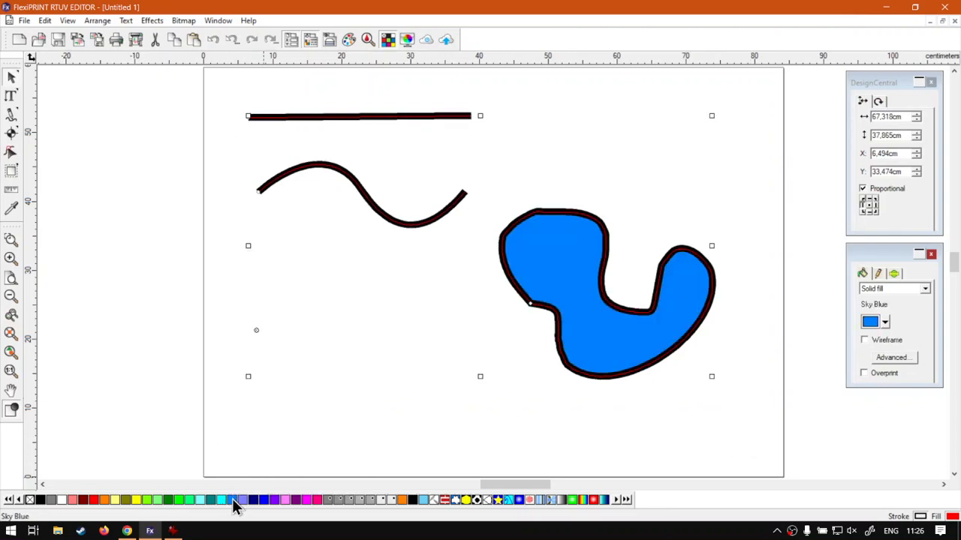
pyautogui.rightClick(233, 500)
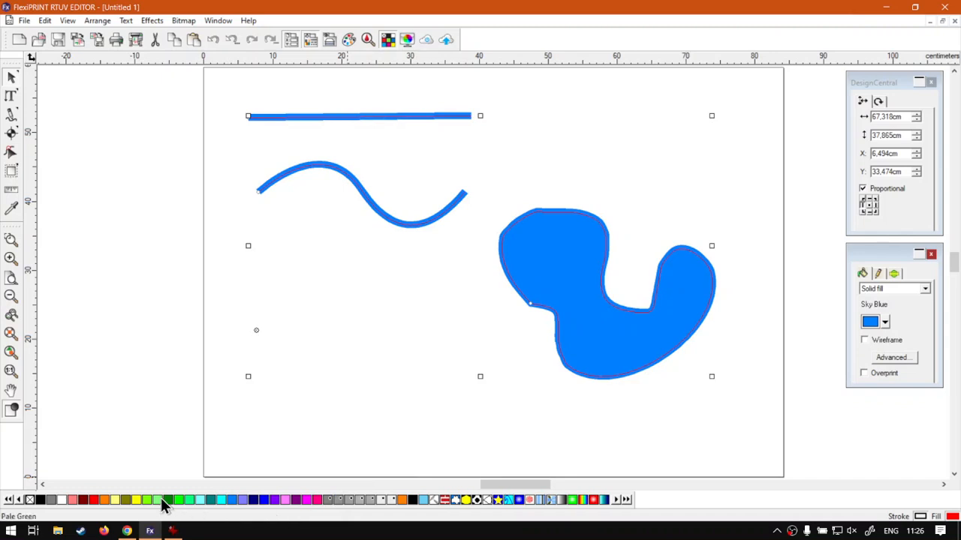
pyautogui.click(105, 500)
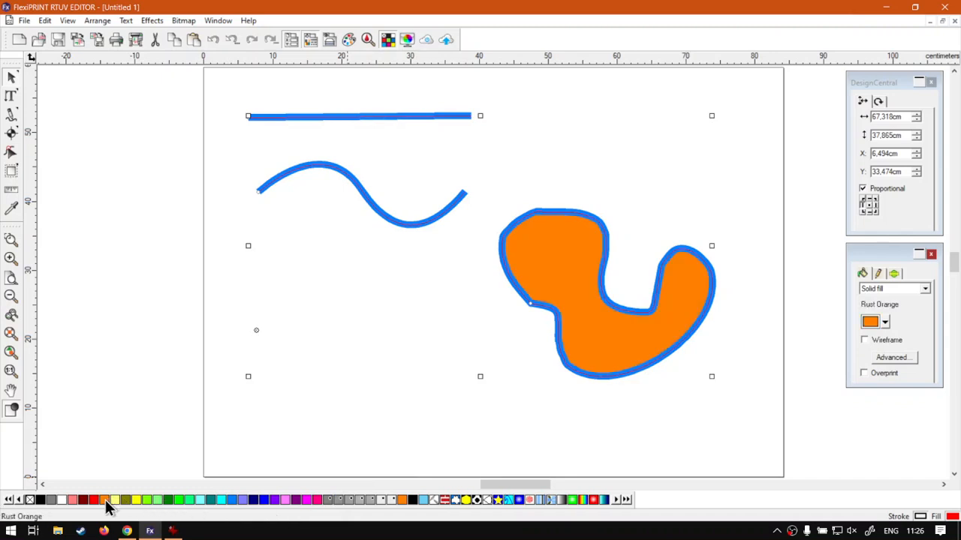
pyautogui.click(368, 333)
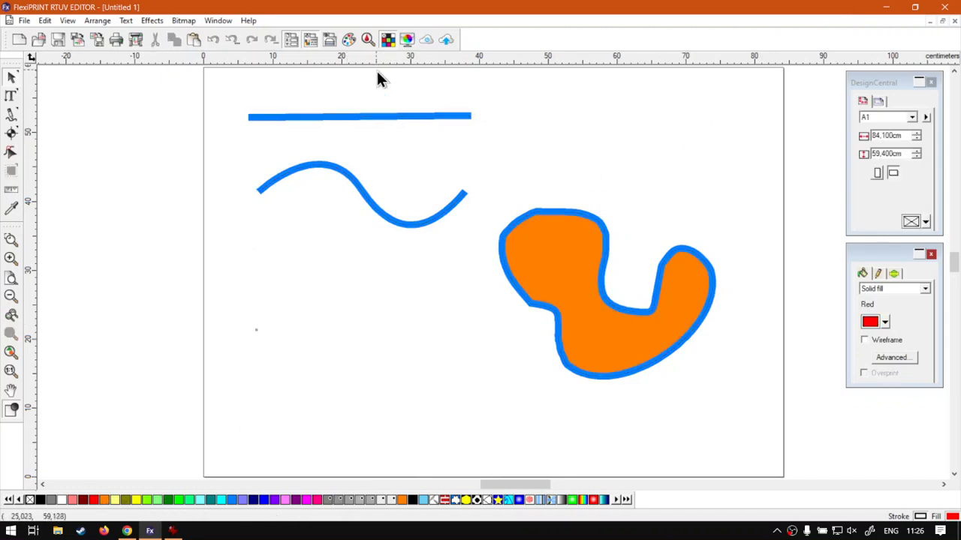
# Step: Select the straight line's segment and its right end point in turn with the Select Point tool
pyautogui.click(286, 117)
pyautogui.click(11, 152)
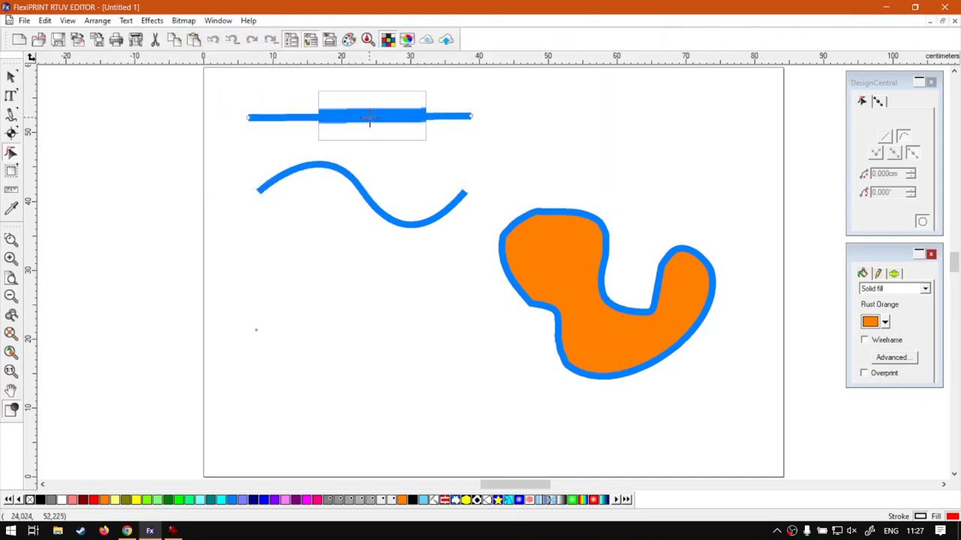
pyautogui.moveTo(501, 98); pyautogui.dragTo(466, 129)
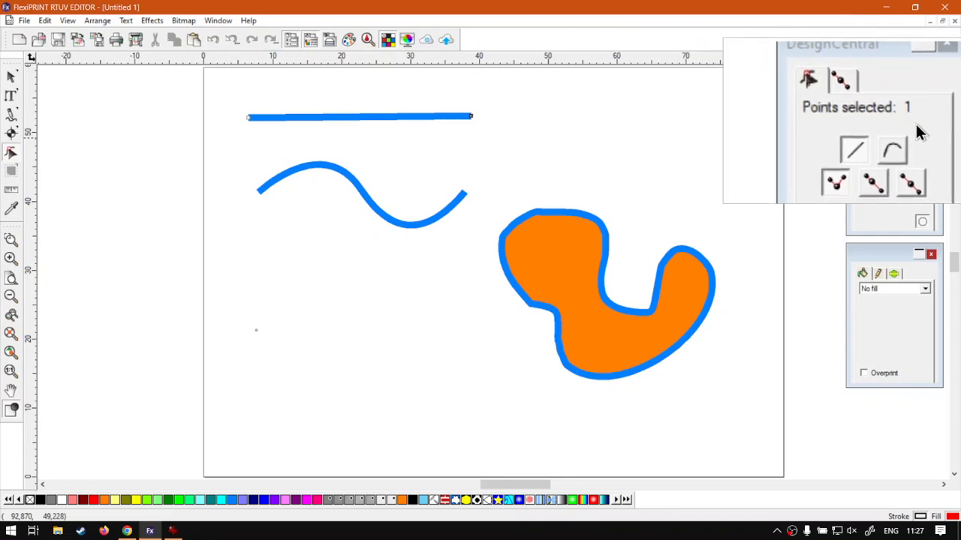
pyautogui.click(366, 114)
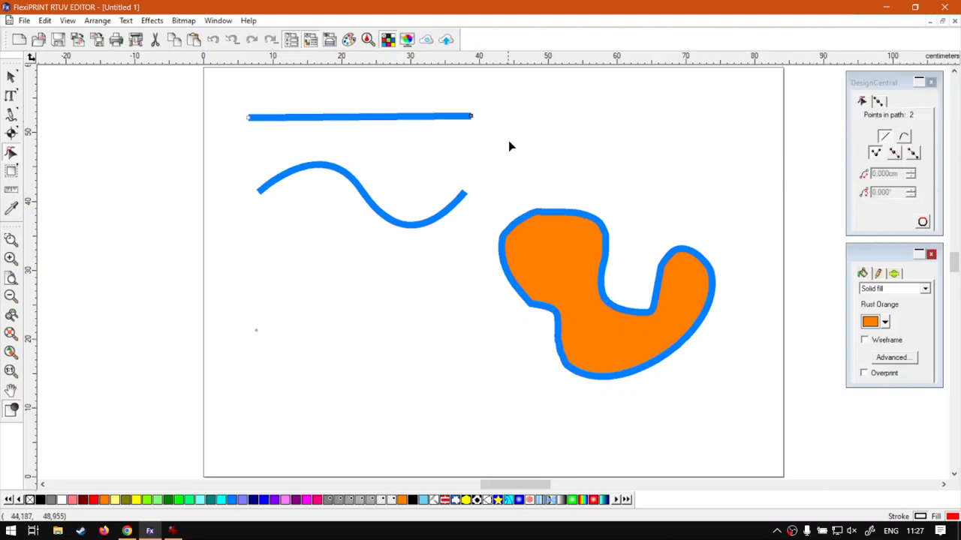
pyautogui.moveTo(508, 143); pyautogui.dragTo(445, 100)
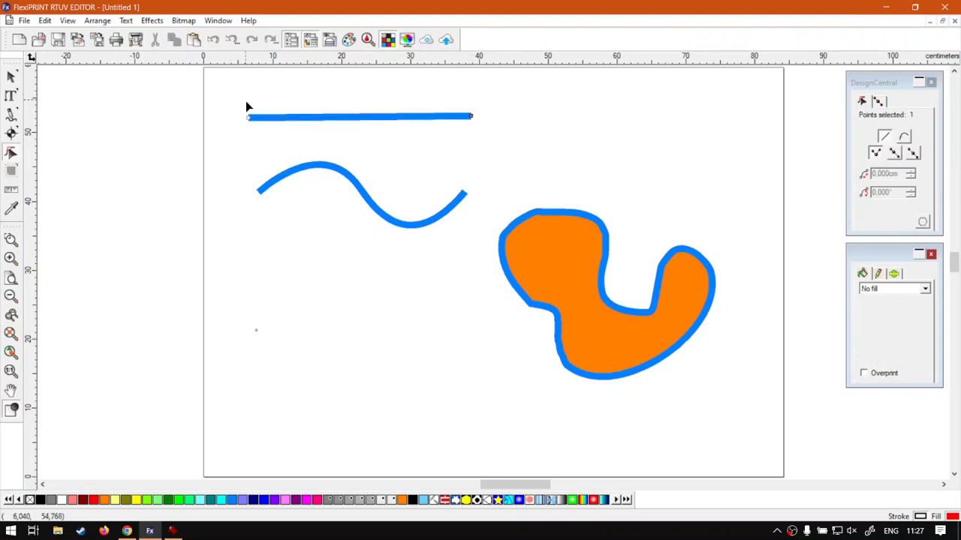
# Step: Pull a direction handle up and outward from the straight line's right end point
pyautogui.moveTo(470, 114); pyautogui.dragTo(500, 95)
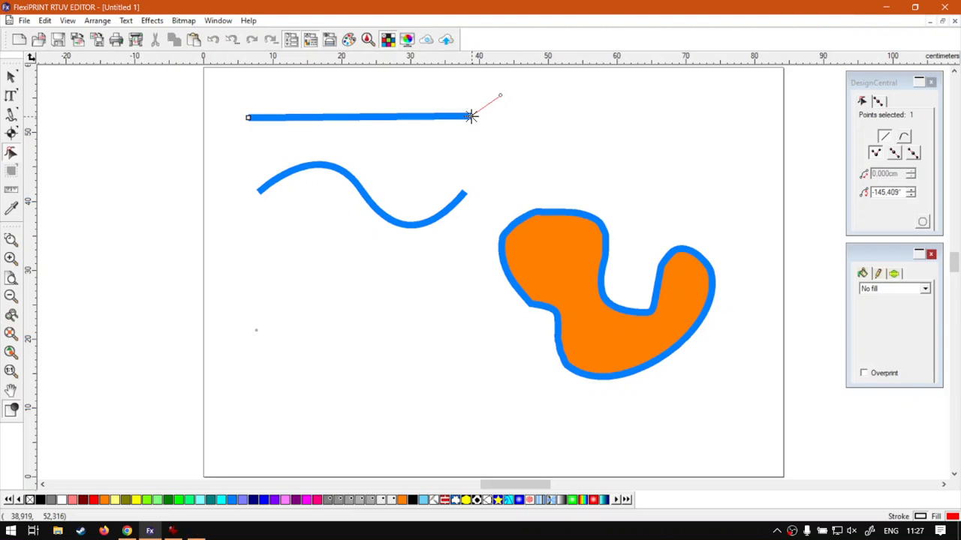
pyautogui.press('super+plus')
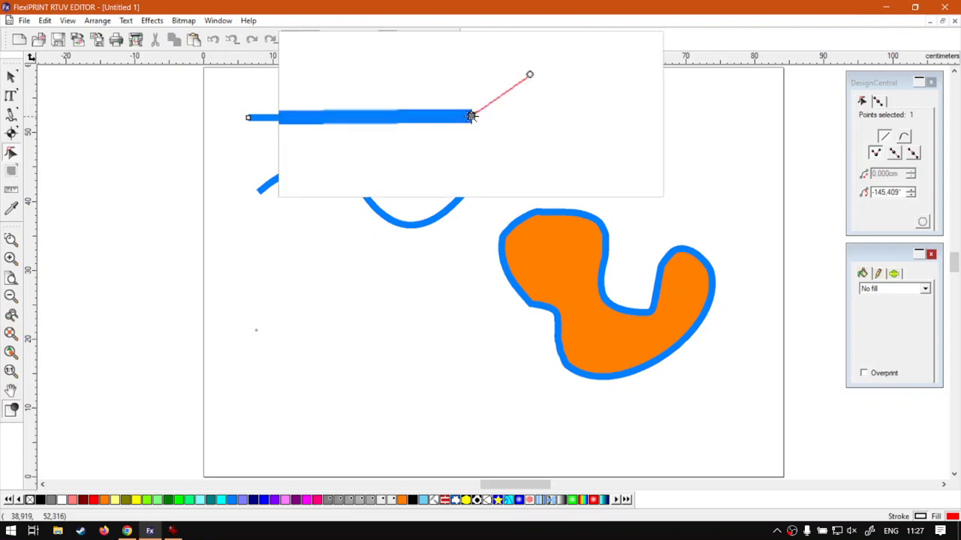
pyautogui.press('super+Escape')
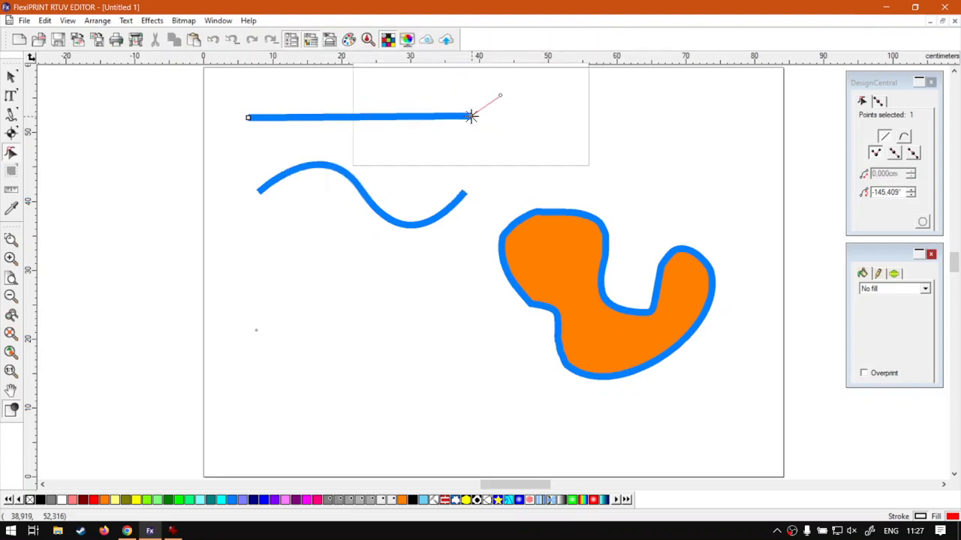
# Step: Move both end points to make a downward-sloping line about 20.5 cm long, and shift the whole segment slightly down and left
pyautogui.moveTo(471, 117); pyautogui.dragTo(397, 87)
pyautogui.click(248, 116)
pyautogui.moveTo(266, 151); pyautogui.dragTo(534, 123)
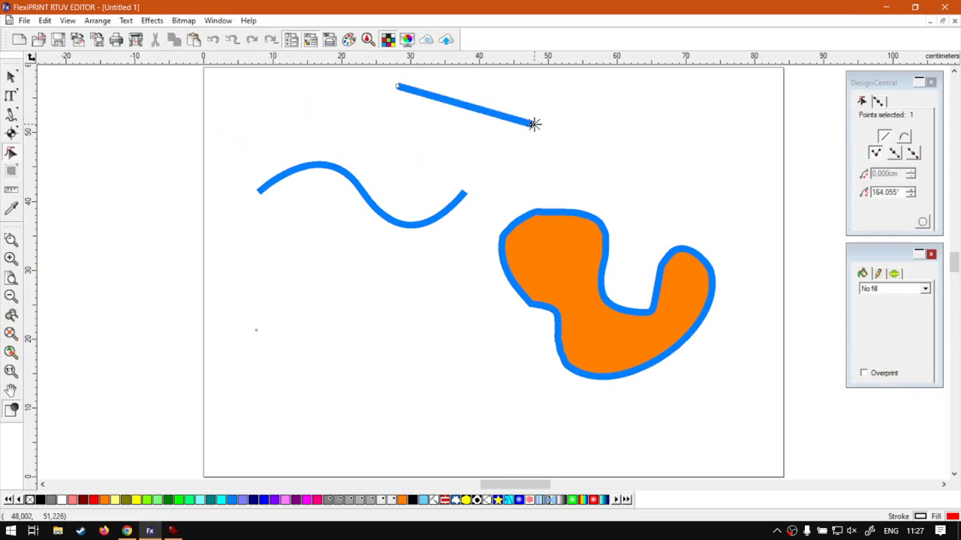
pyautogui.keyDown('shift'); pyautogui.click(396, 87); pyautogui.keyUp('shift')
pyautogui.moveTo(447, 101)
pyautogui.mouseDown()
pyautogui.moveTo(422, 143)
pyautogui.moveTo(441, 108)
pyautogui.mouseUp()
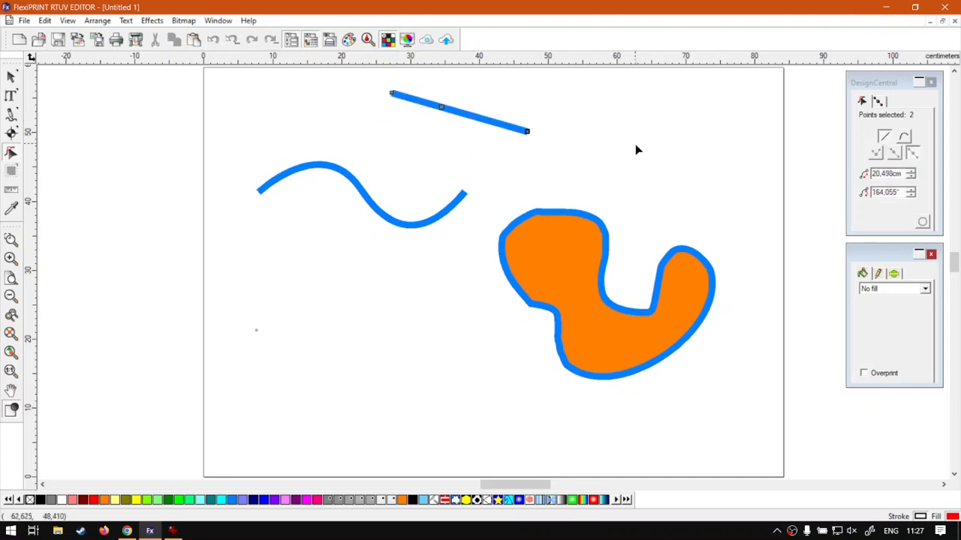
# Step: Move the straight line's left end point to about X 31.7 cm, Y 49.8 cm, and inspect its coordinates and handle values
pyautogui.click(391, 93)
pyautogui.moveTo(391, 93); pyautogui.dragTo(406, 144)
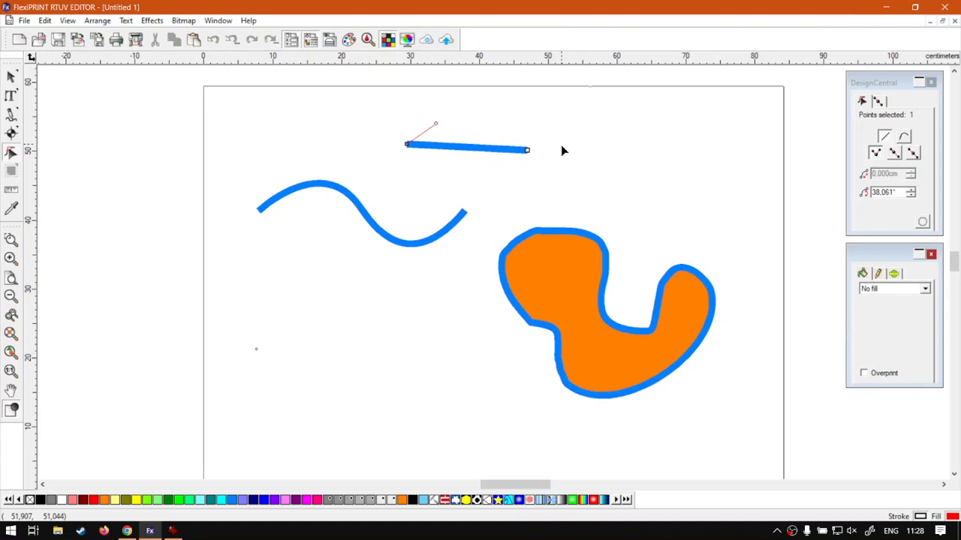
pyautogui.moveTo(406, 144); pyautogui.dragTo(422, 152)
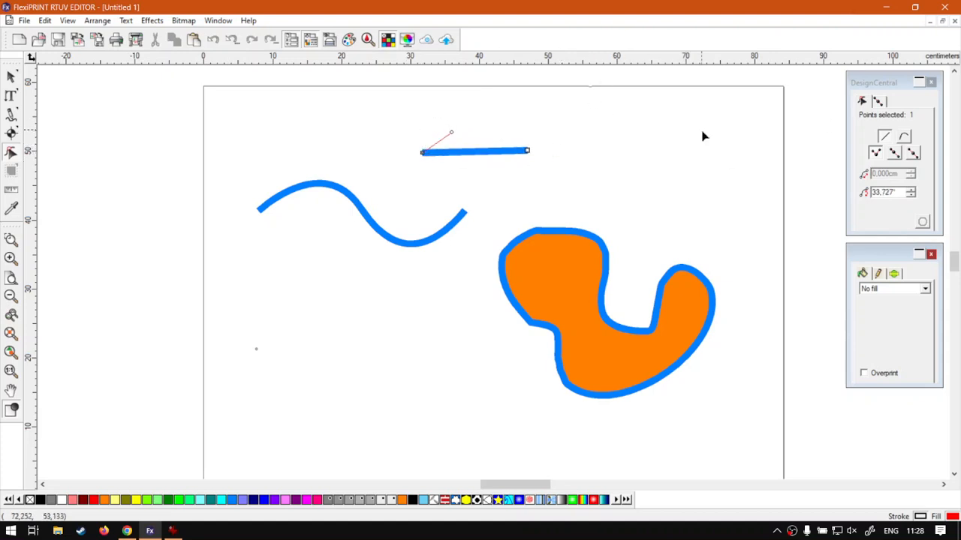
pyautogui.click(877, 103)
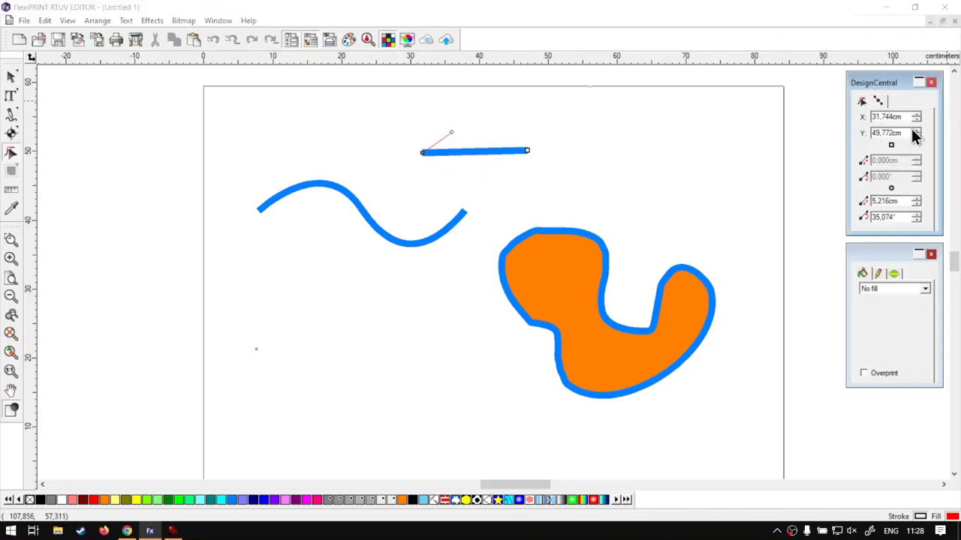
pyautogui.click(861, 103)
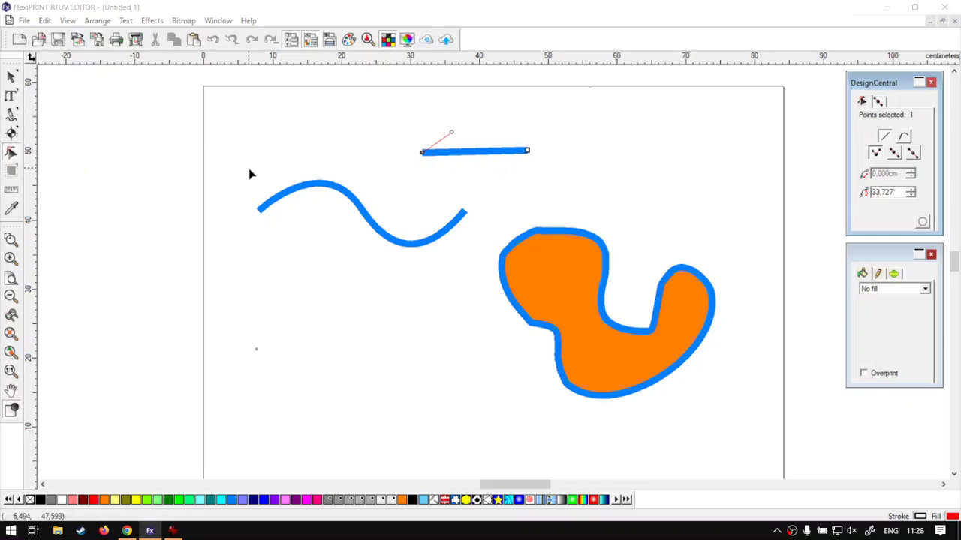
# Step: Select points on the S-shaped curve, followed by its lower segment and its upper segment in turn
pyautogui.moveTo(203, 128); pyautogui.dragTo(447, 277)
pyautogui.click(373, 222)
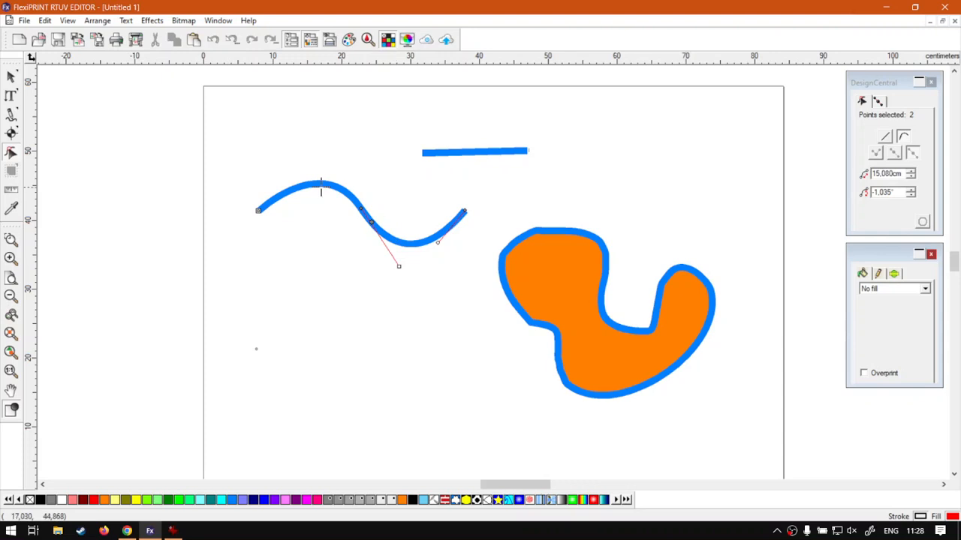
pyautogui.click(316, 185)
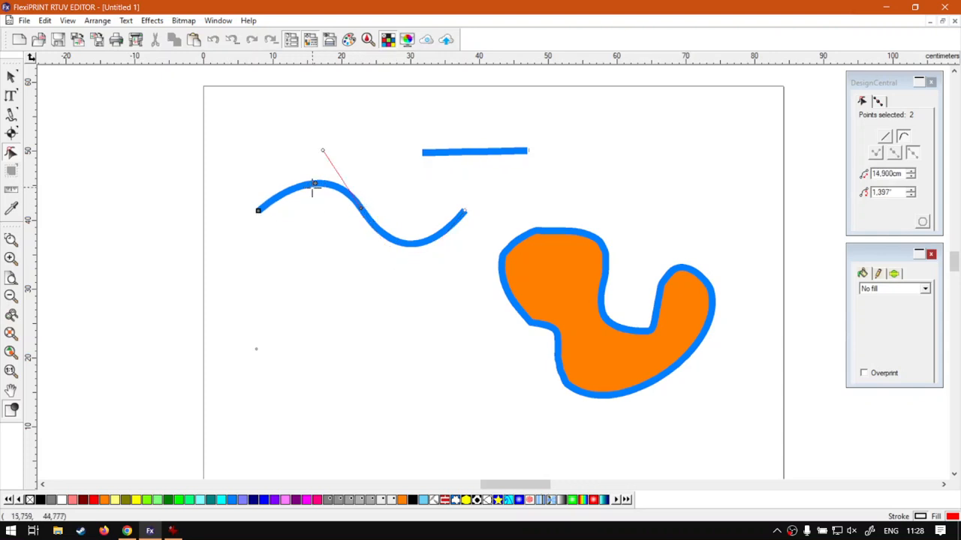
# Step: Reshape the S-shaped curve's upper bend by pulling its upper segment and the middle point's direction handle up and to the right
pyautogui.scroll(1, 312, 184)
pyautogui.moveTo(322, 183); pyautogui.dragTo(341, 170)
pyautogui.moveTo(331, 132); pyautogui.dragTo(328, 180)
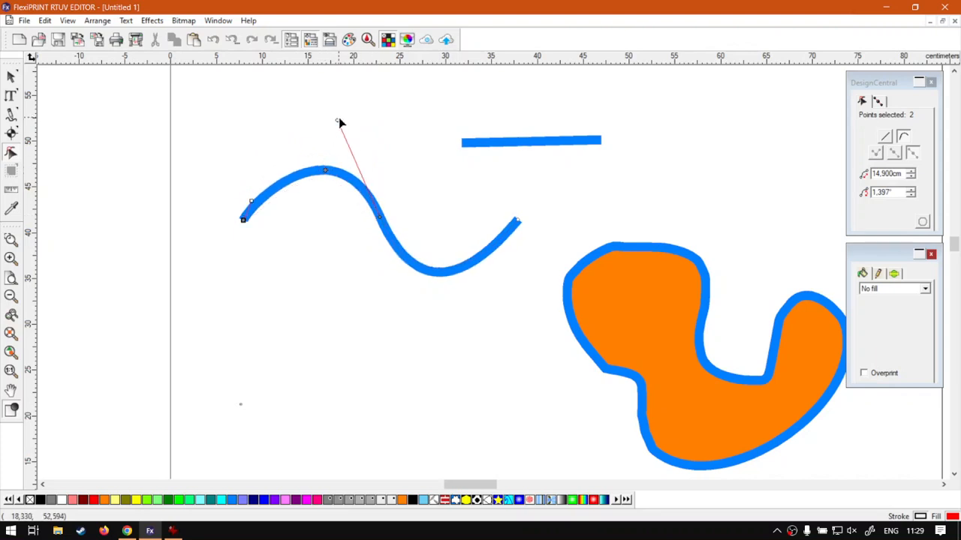
pyautogui.moveTo(336, 118); pyautogui.dragTo(374, 110)
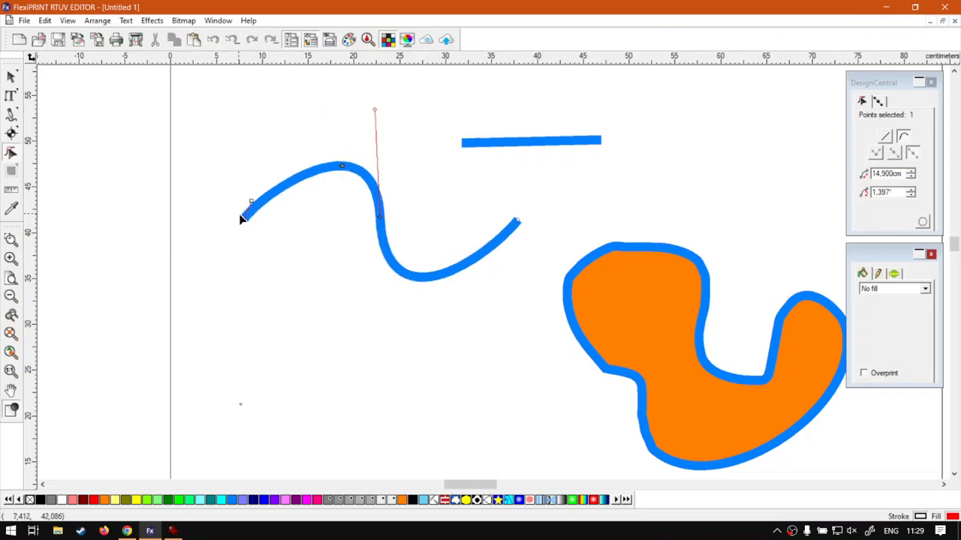
# Step: Deepen the S-shaped curve's lower bend by pulling the right end point's direction handle down, then deselect the curve
pyautogui.click(439, 278)
pyautogui.click(440, 208)
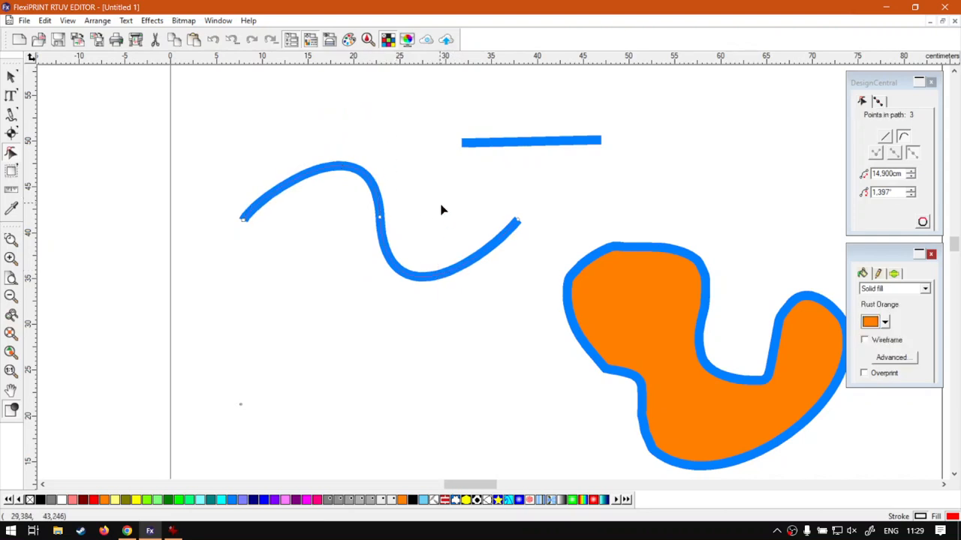
pyautogui.click(465, 265)
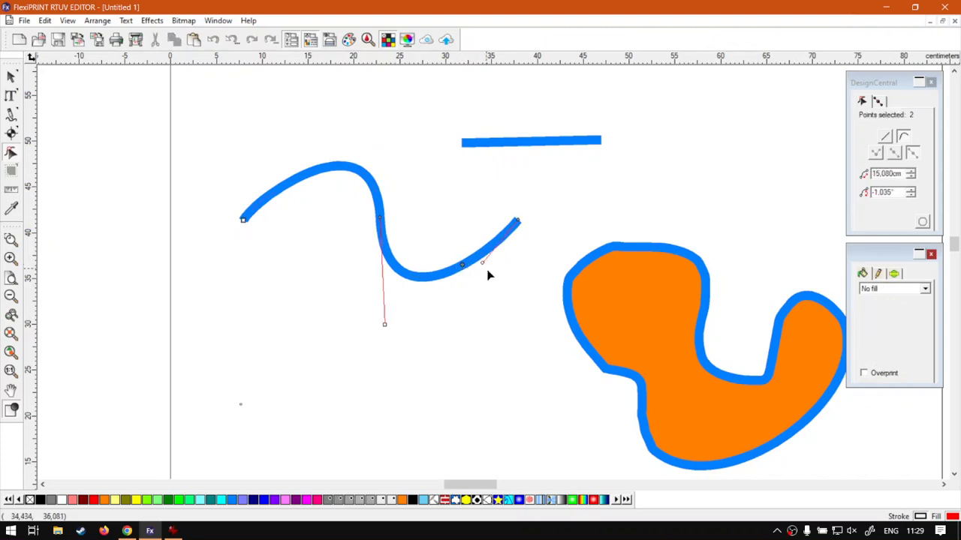
pyautogui.moveTo(482, 263); pyautogui.dragTo(503, 340)
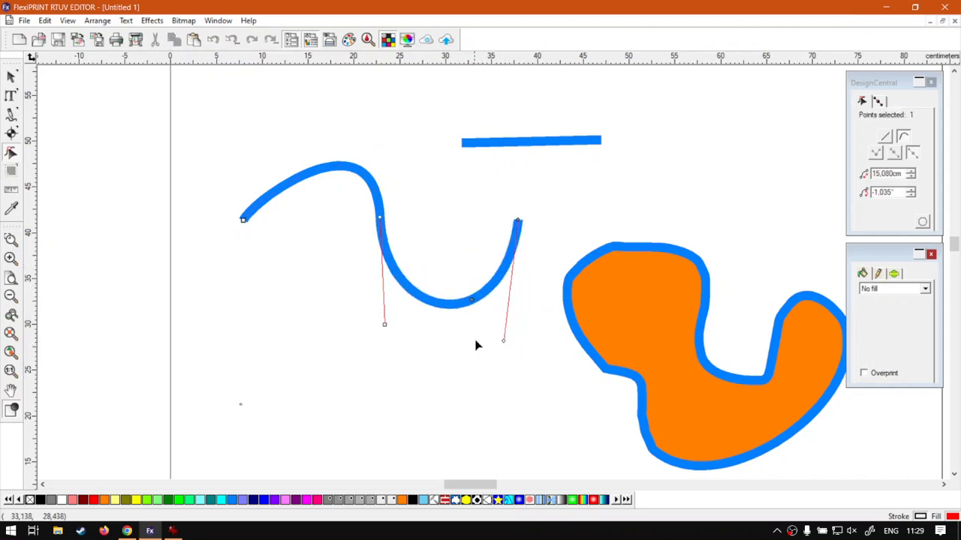
pyautogui.click(385, 332)
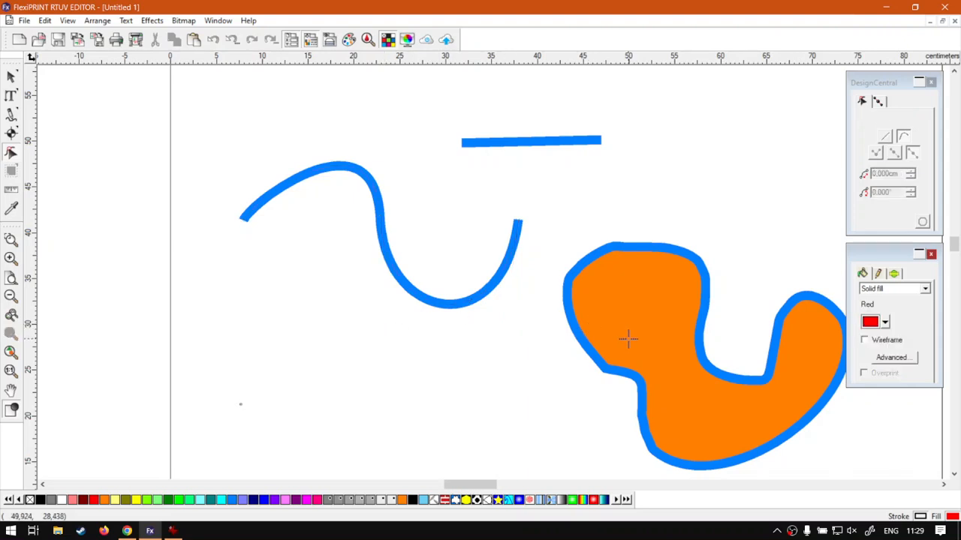
# Step: Select the points along the orange shape's upper part together and move them up about 4 cm
pyautogui.middleClick(669, 339)
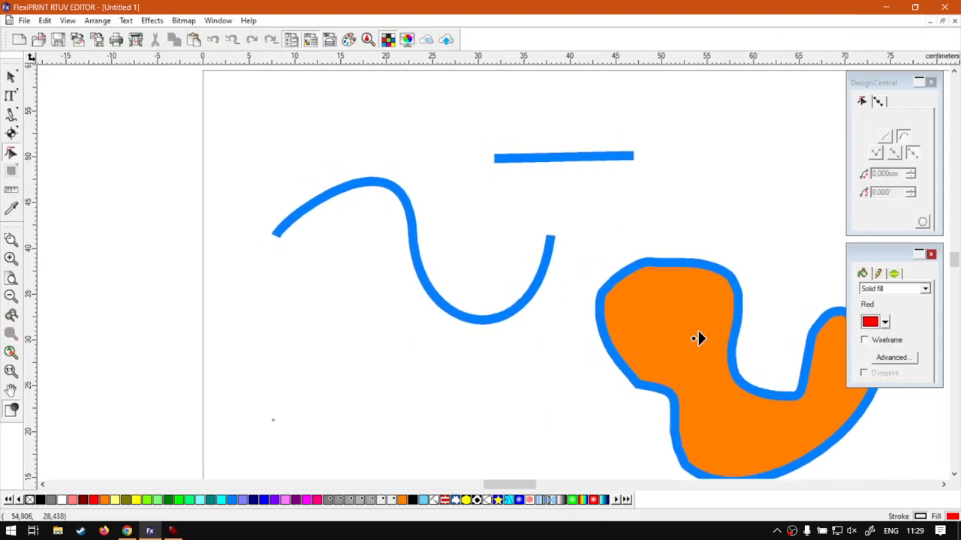
pyautogui.click(650, 375)
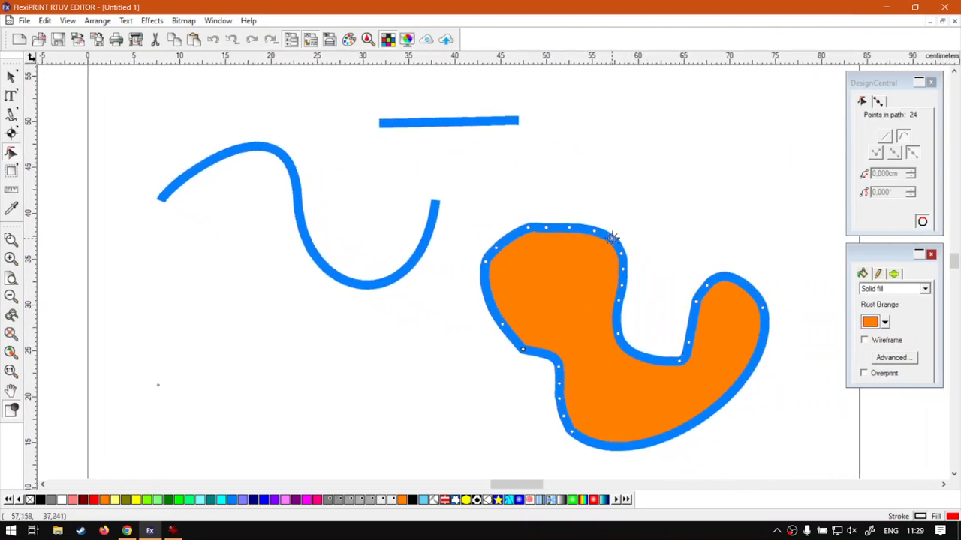
pyautogui.click(610, 238)
pyautogui.moveTo(667, 168); pyautogui.dragTo(484, 266)
pyautogui.moveTo(528, 225); pyautogui.dragTo(530, 188)
# Step: Move the whole orange shape up about 3 cm and right about 1 cm, and select its lower-left corner point
pyautogui.click(515, 325)
pyautogui.moveTo(503, 321)
pyautogui.mouseDown()
pyautogui.moveTo(488, 306)
pyautogui.moveTo(501, 320)
pyautogui.mouseUp()
pyautogui.moveTo(552, 336); pyautogui.dragTo(563, 311)
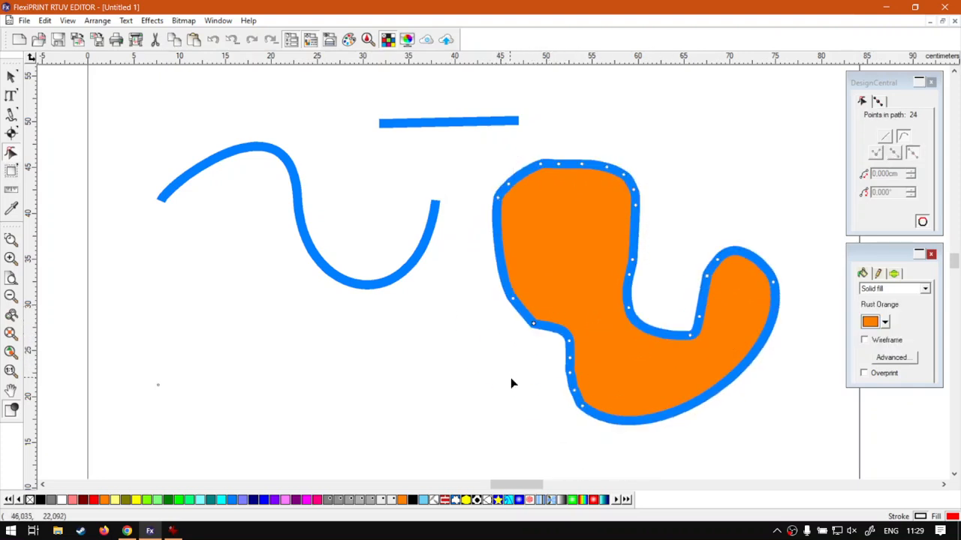
pyautogui.click(532, 325)
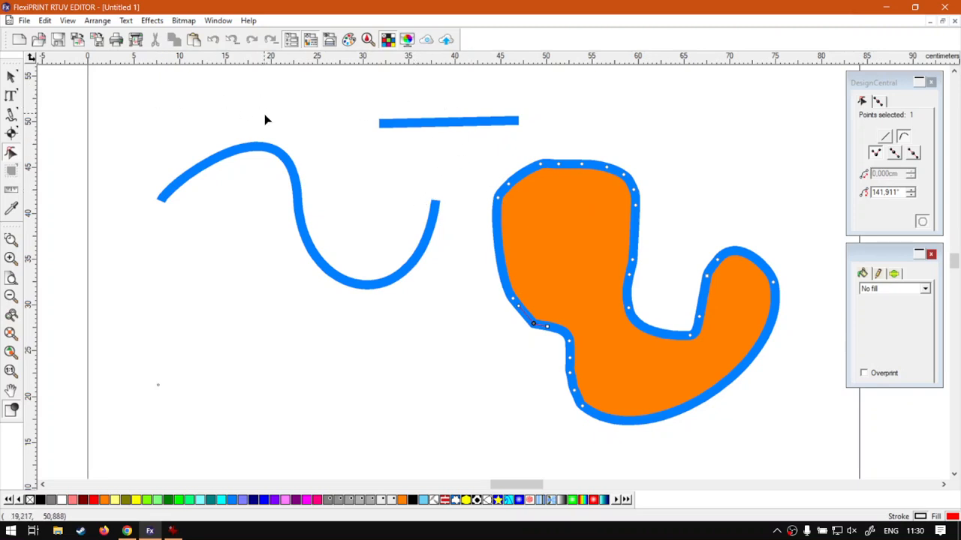
# Step: Switch to the Select tool and select the straight line and the orange shape as whole objects, ending with the orange shape
pyautogui.click(11, 76)
pyautogui.click(284, 132)
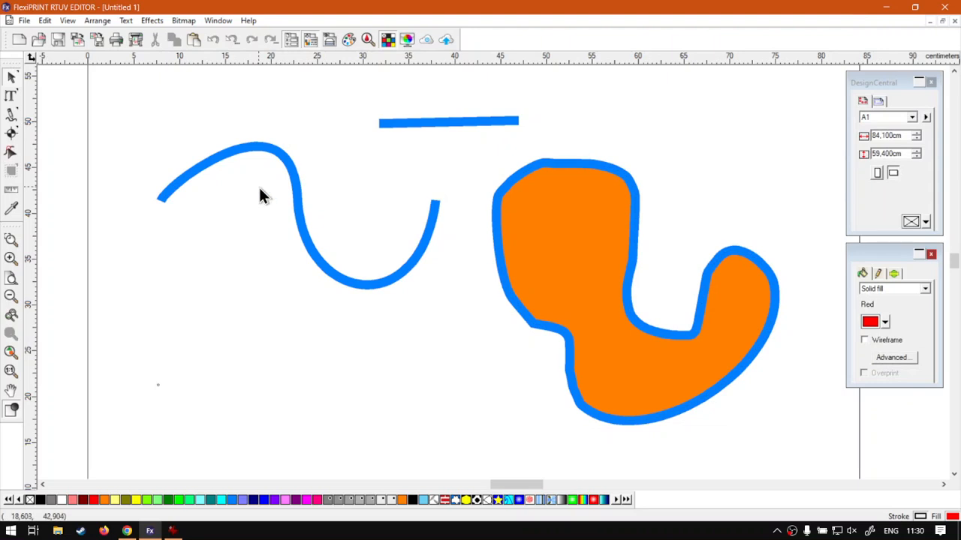
pyautogui.click(401, 125)
pyautogui.click(534, 206)
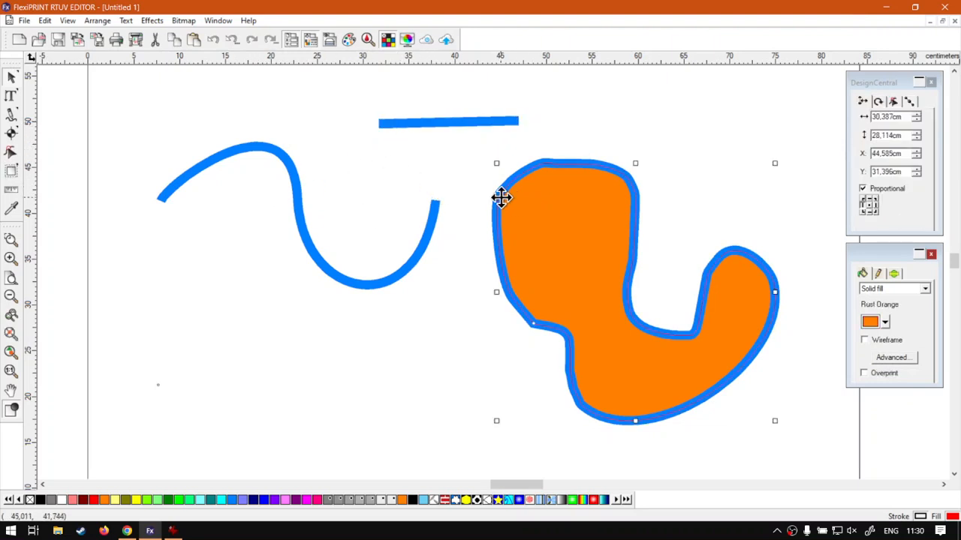
pyautogui.click(406, 161)
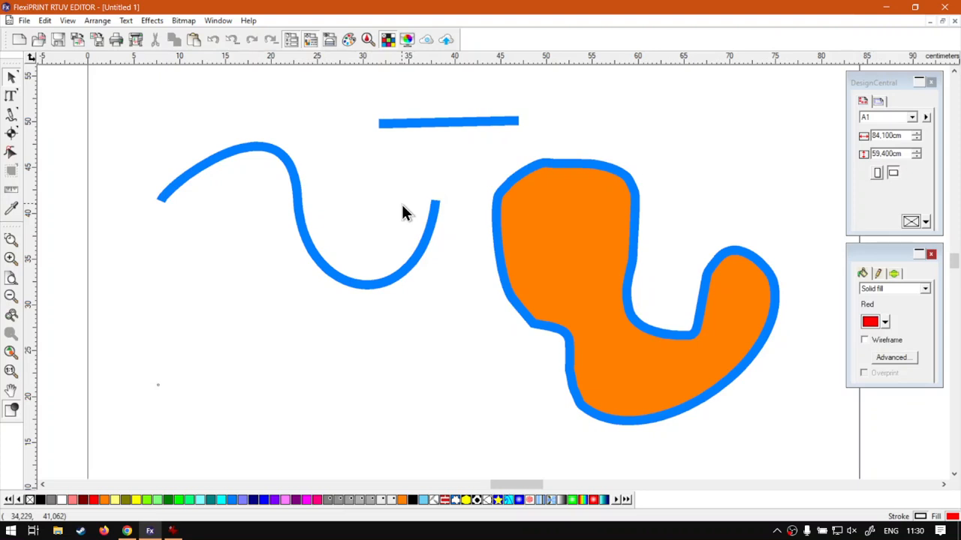
pyautogui.click(535, 221)
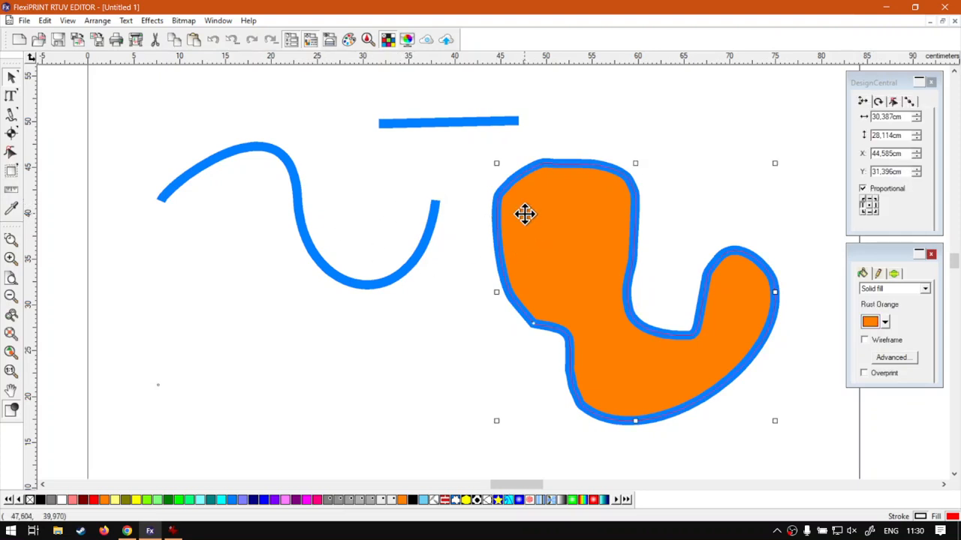
# Step: Return to the Select Point tool and move the orange shape's two upper-left outline points downward
pyautogui.click(13, 159)
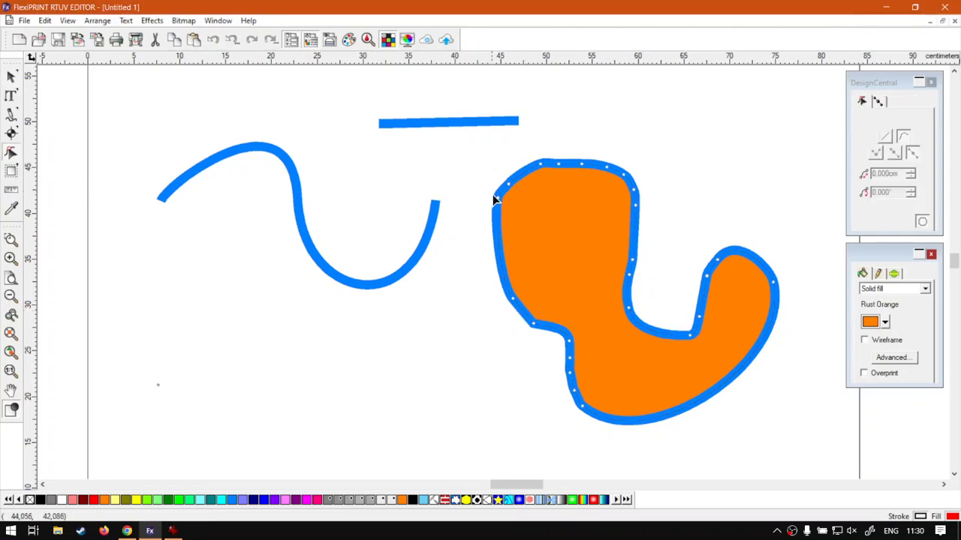
pyautogui.click(495, 194)
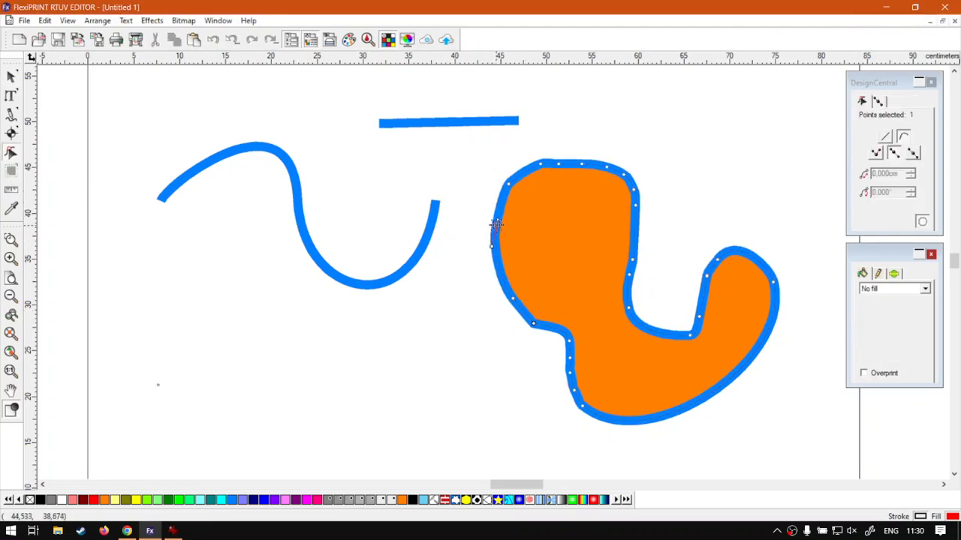
pyautogui.moveTo(508, 184)
pyautogui.mouseDown()
pyautogui.moveTo(523, 195)
pyautogui.moveTo(510, 185)
pyautogui.moveTo(517, 200)
pyautogui.mouseUp()
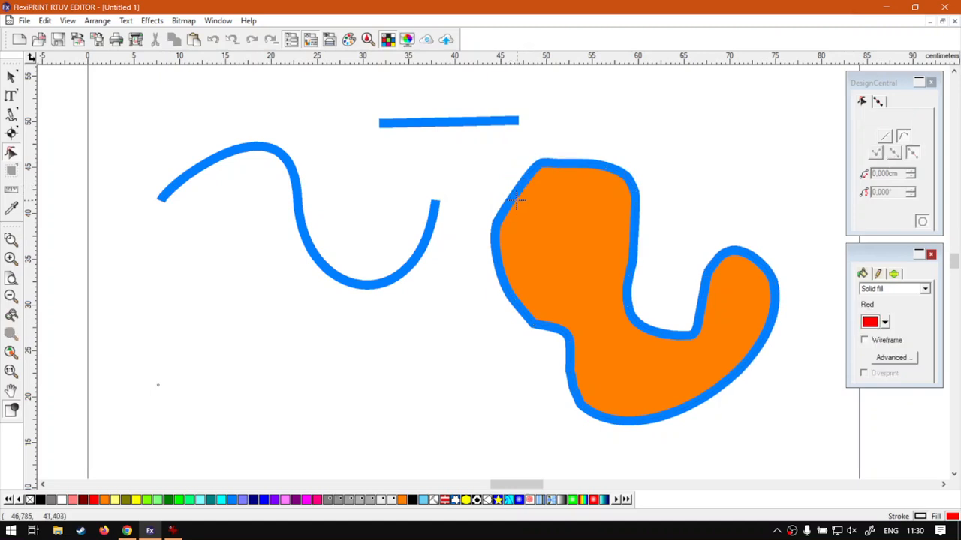
# Step: Delete the surplus points along the orange shape's upper edge and round its upper-left outline by adjusting the remaining point and handle
pyautogui.click(538, 164)
pyautogui.moveTo(530, 156); pyautogui.dragTo(638, 192)
pyautogui.press('Delete')
pyautogui.click(633, 202)
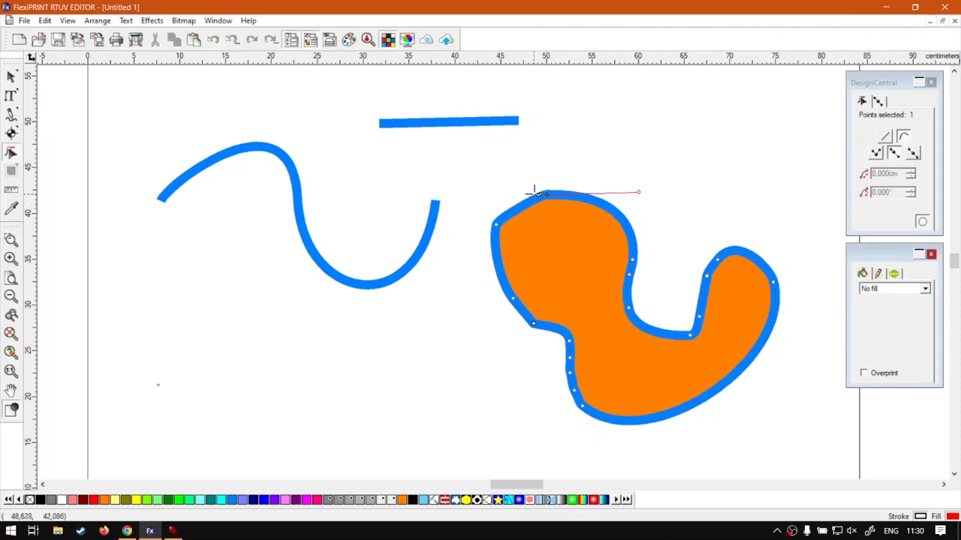
pyautogui.moveTo(538, 197); pyautogui.dragTo(496, 242)
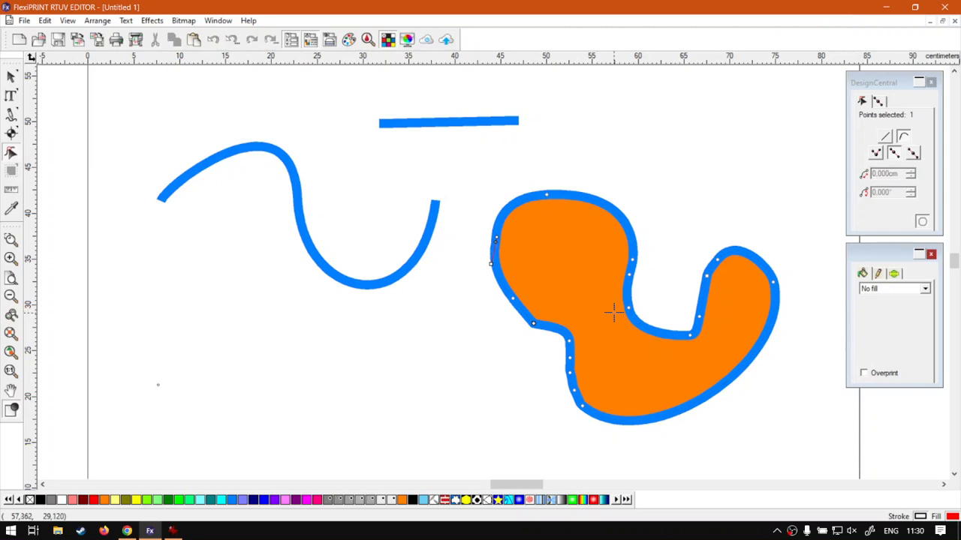
# Step: Switch to Chrome to show the softwaretraining.co.za home page
pyautogui.click(127, 531)
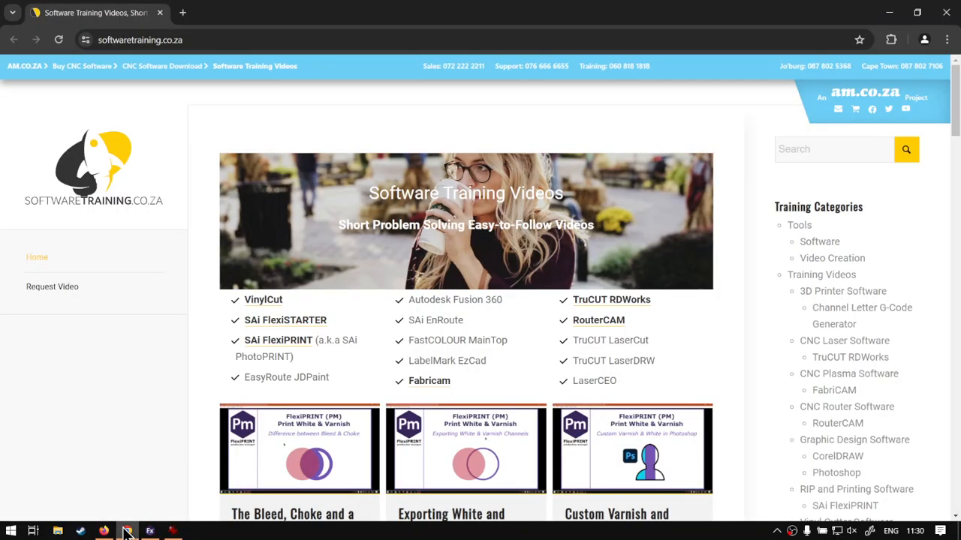